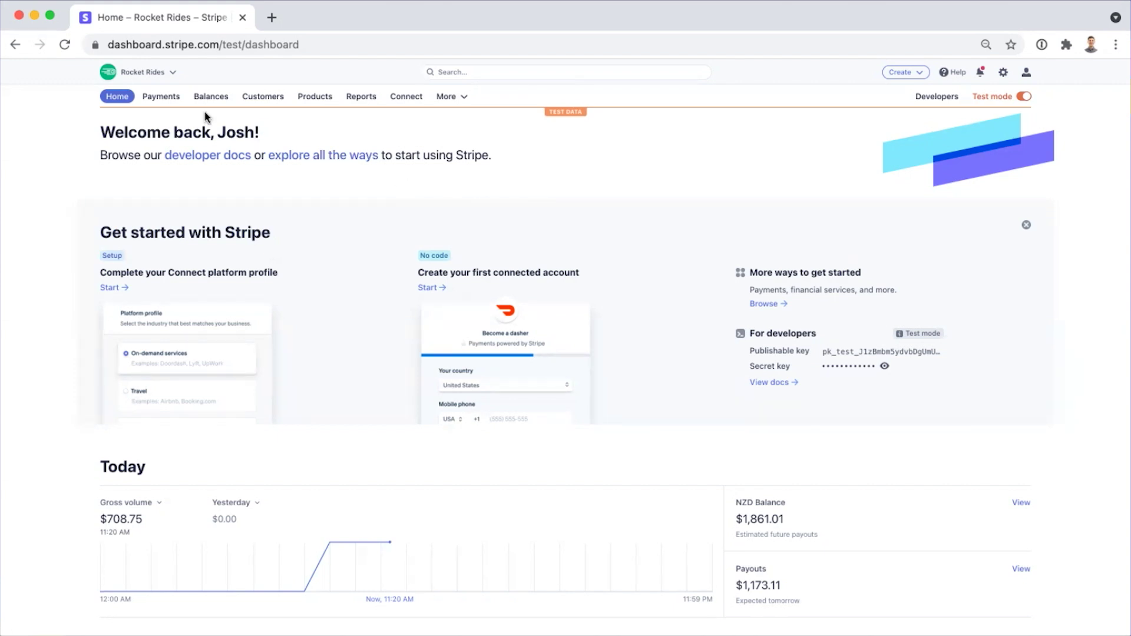
# From the Payments > Payment links list, start a new payment link
pyautogui.click(175, 103)
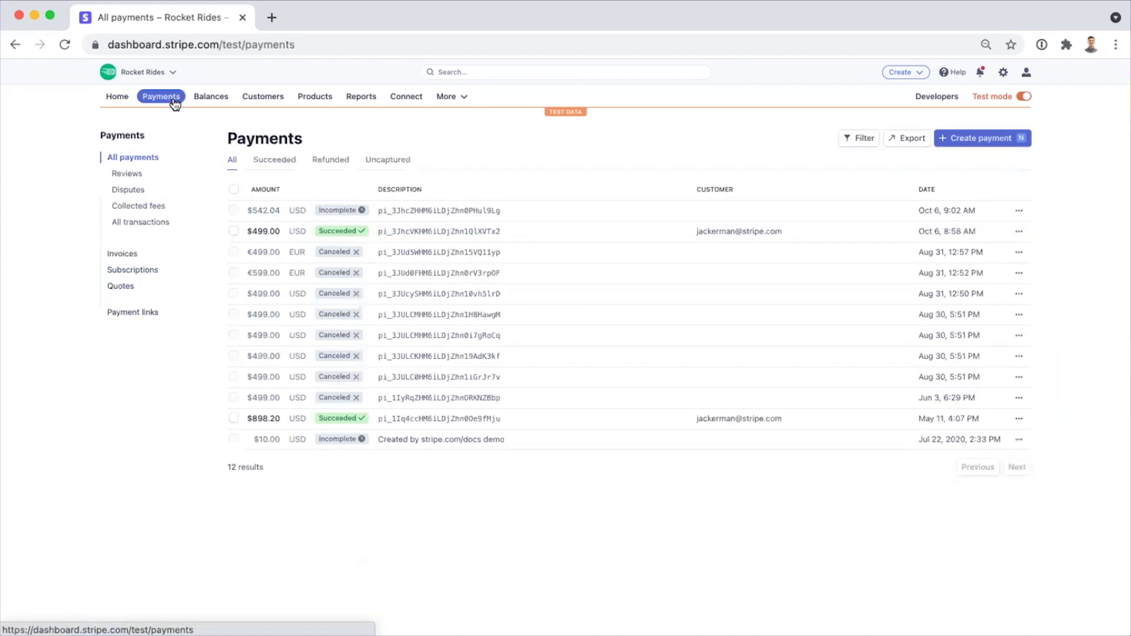
pyautogui.click(129, 315)
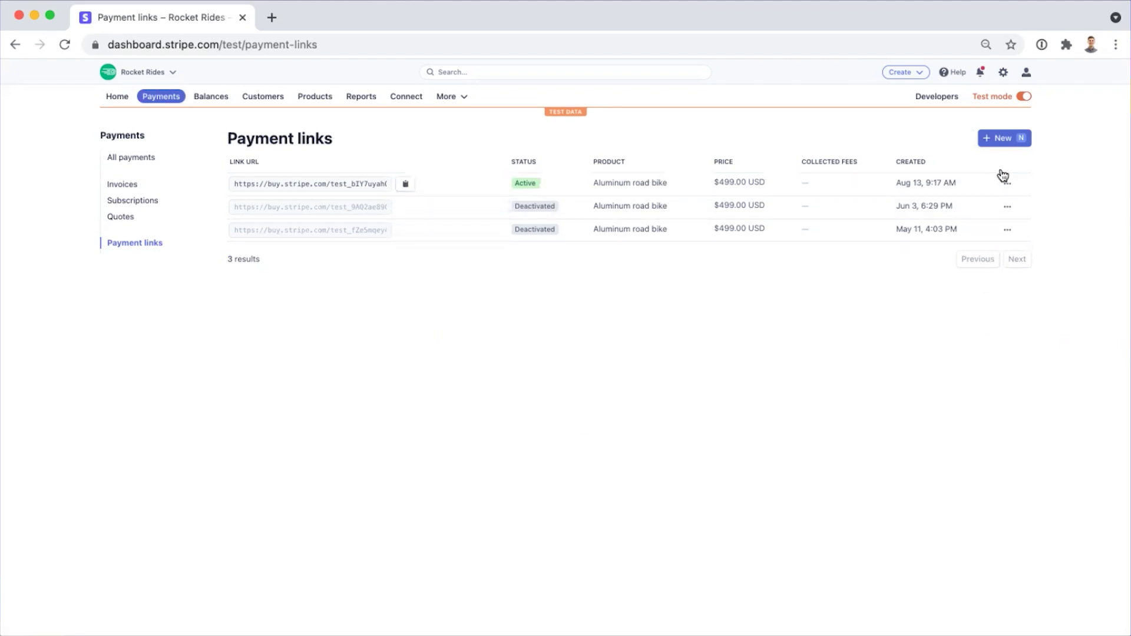
pyautogui.click(1005, 140)
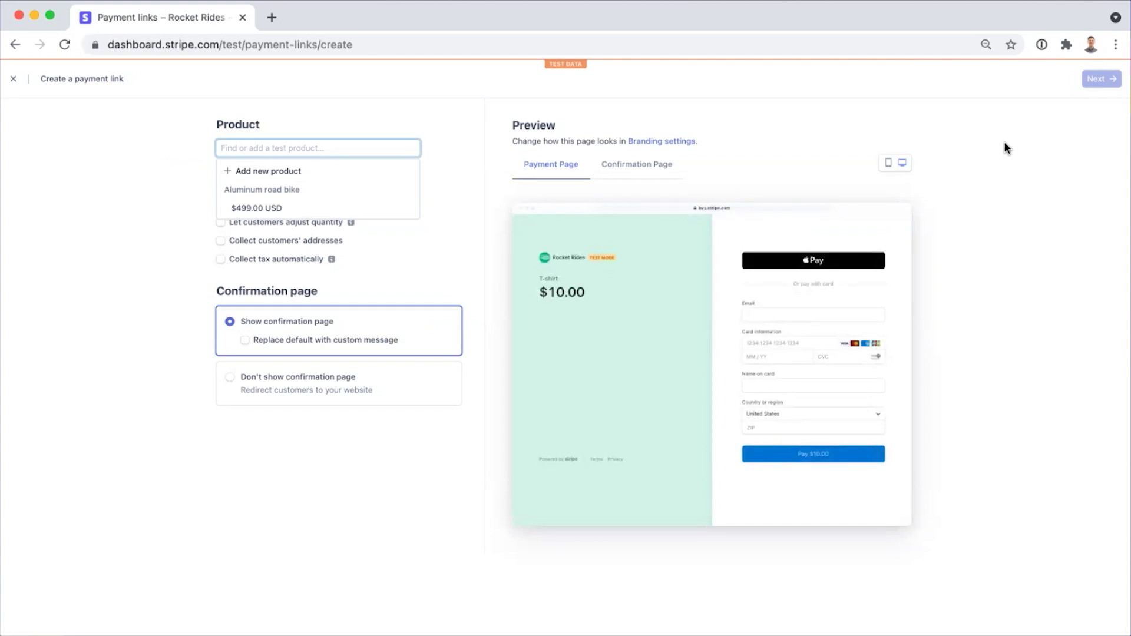
# Choose the $499.00 Aluminum road bike and allow promotion codes and adjustable quantity
pyautogui.click(354, 207)
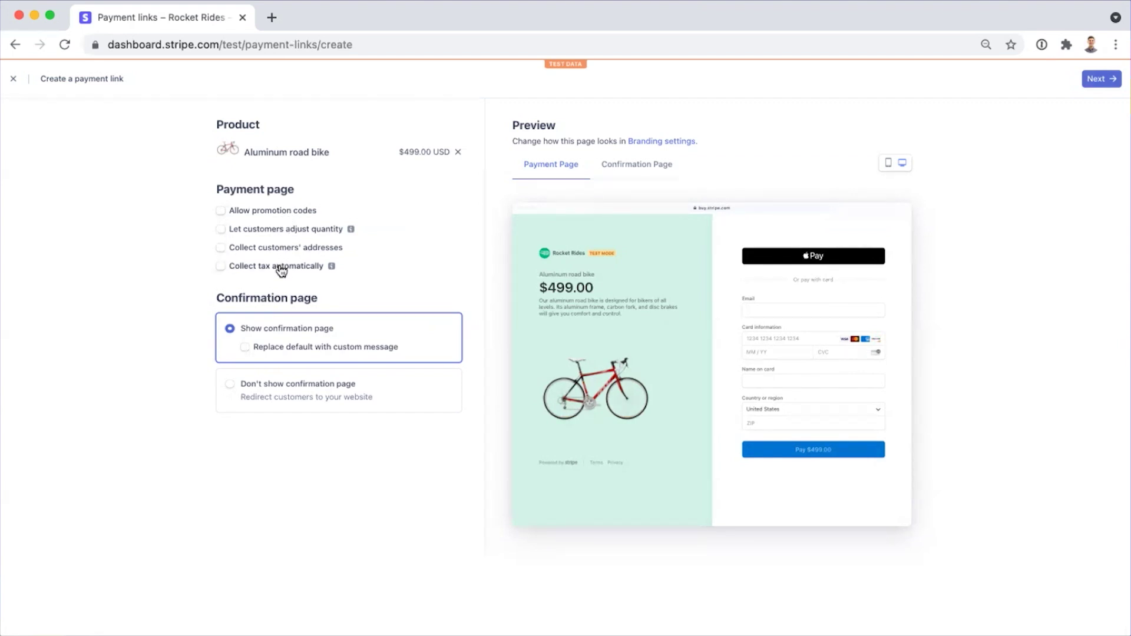
pyautogui.click(280, 217)
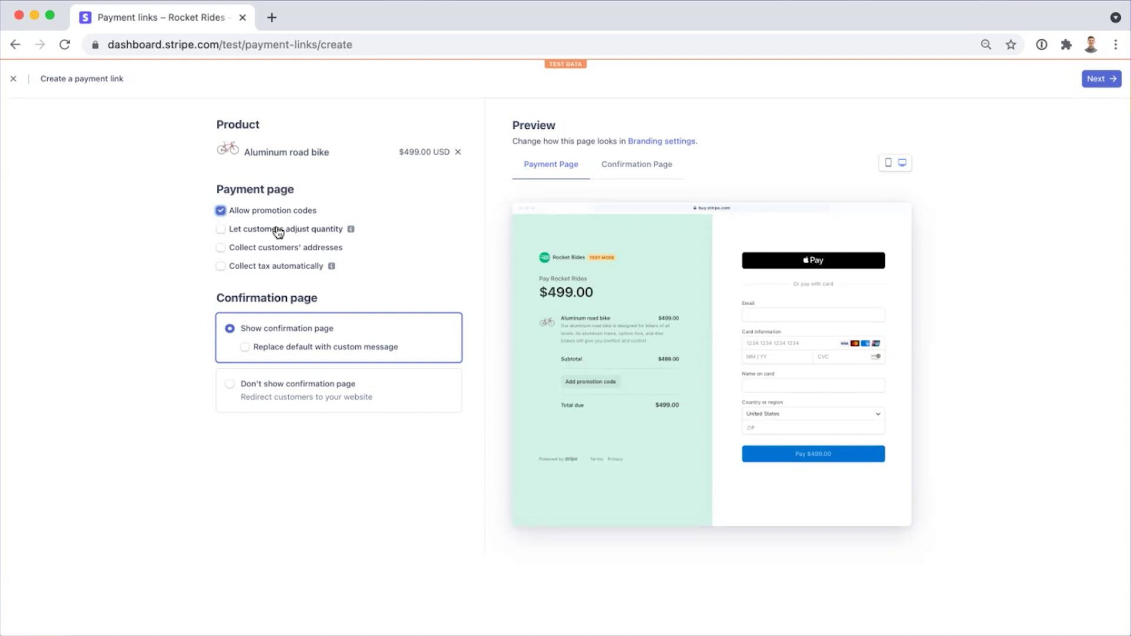
pyautogui.click(279, 234)
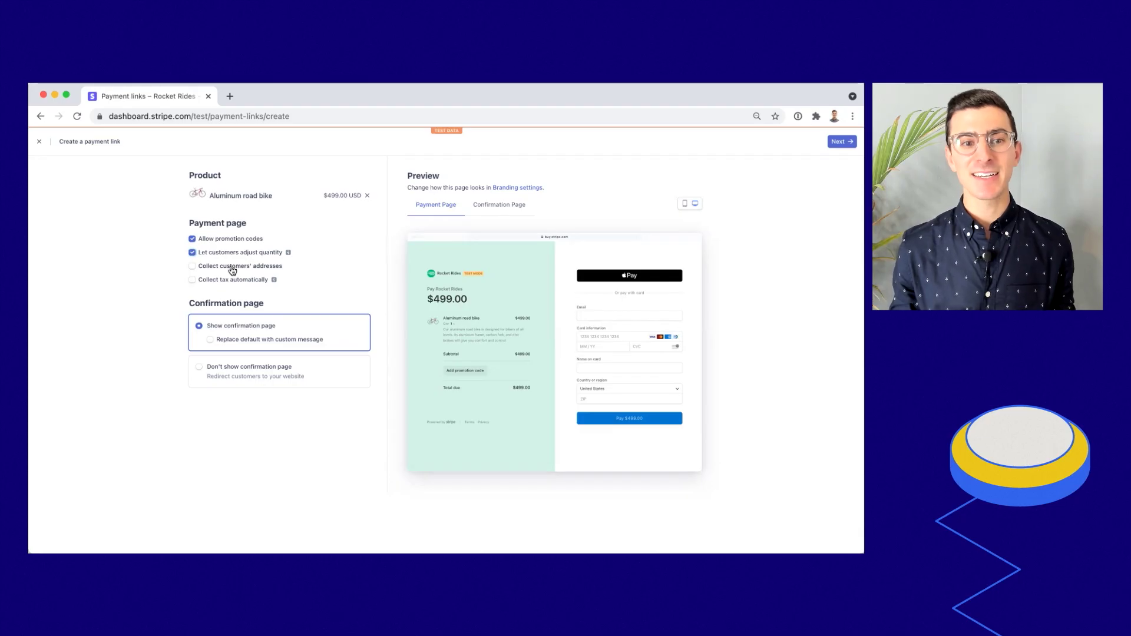
# Collect billing and shipping addresses at checkout and enable automatic tax collection
pyautogui.click(273, 249)
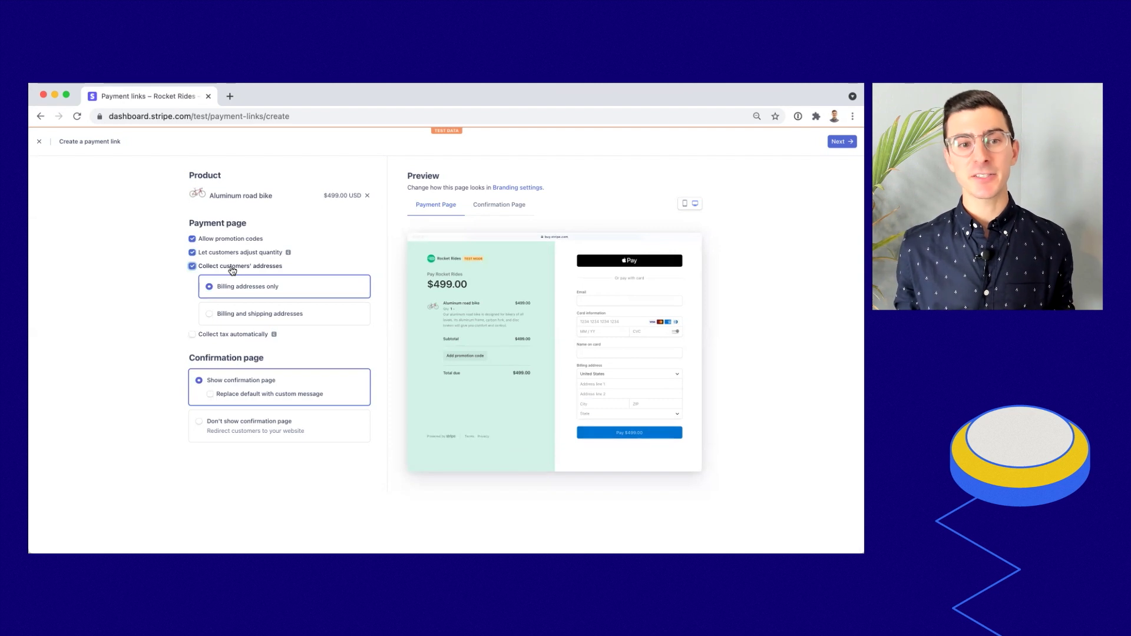
pyautogui.click(260, 315)
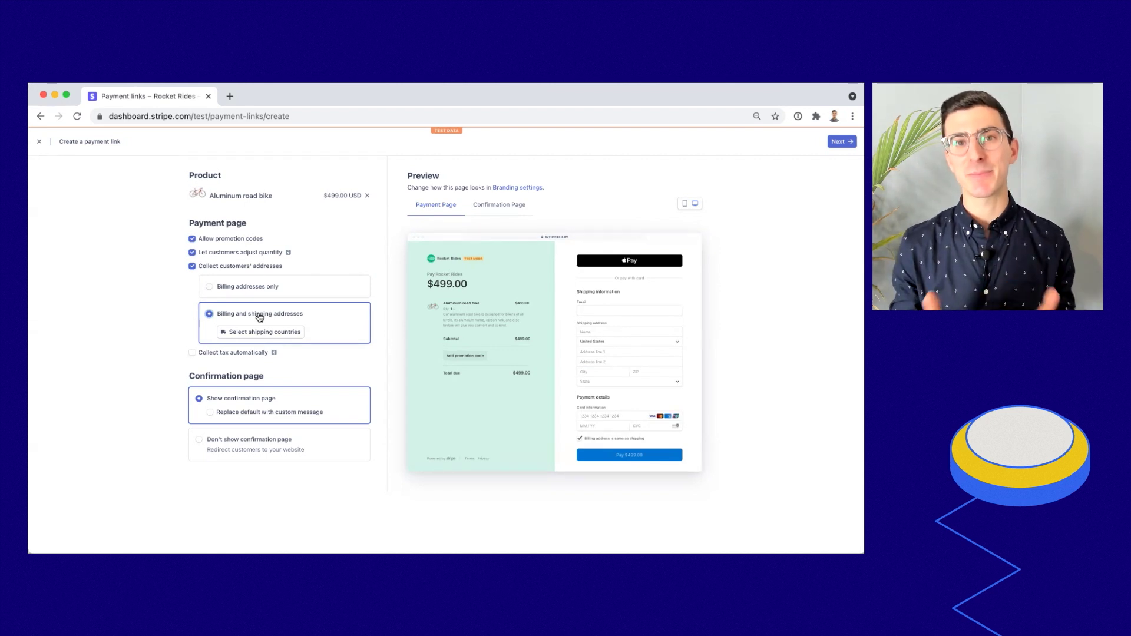
pyautogui.click(236, 353)
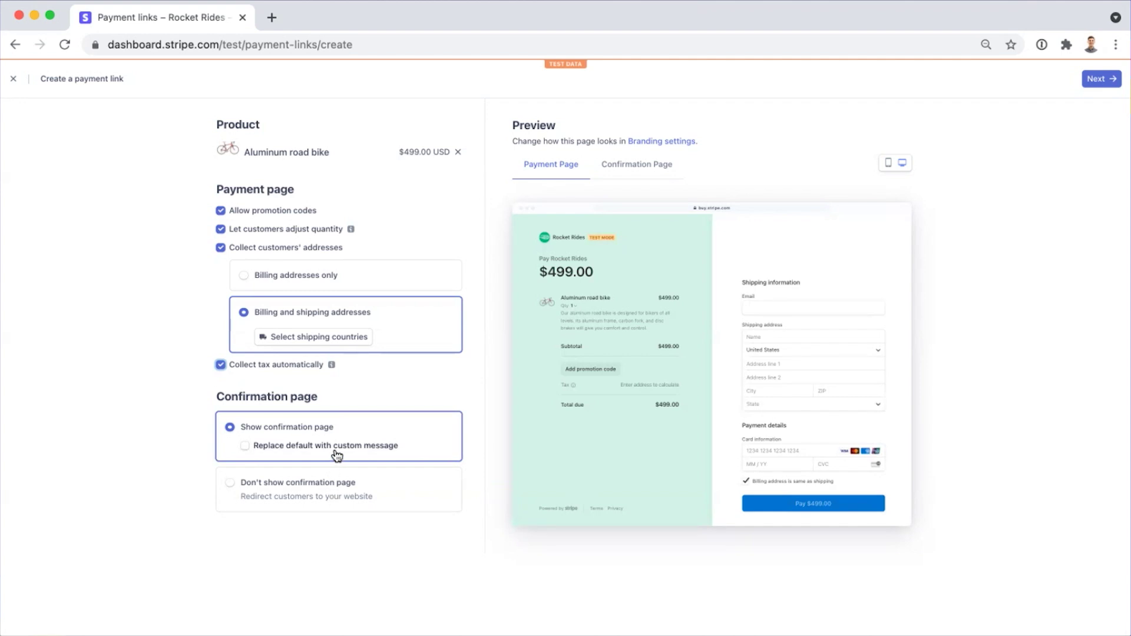
# Replace the default confirmation message with 'Thank you for your purchase!'
pyautogui.click(335, 449)
pyautogui.click(328, 481)
pyautogui.write('Thank you for your')
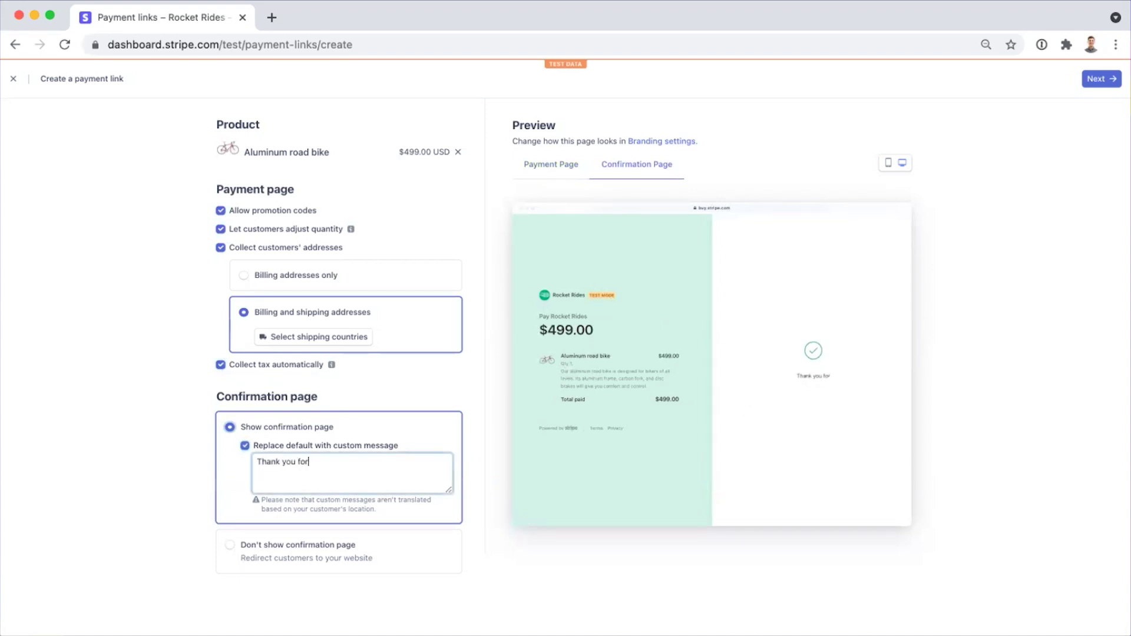
pyautogui.write(' purchase!')
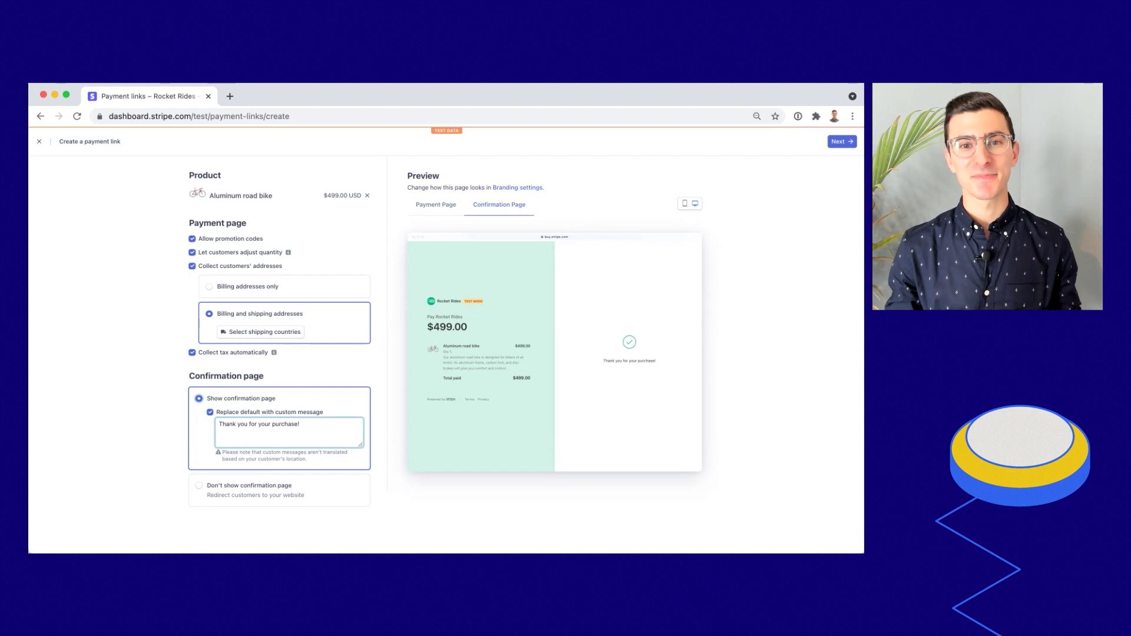
# Check the payment and confirmation page previews and create the payment link
pyautogui.click(506, 236)
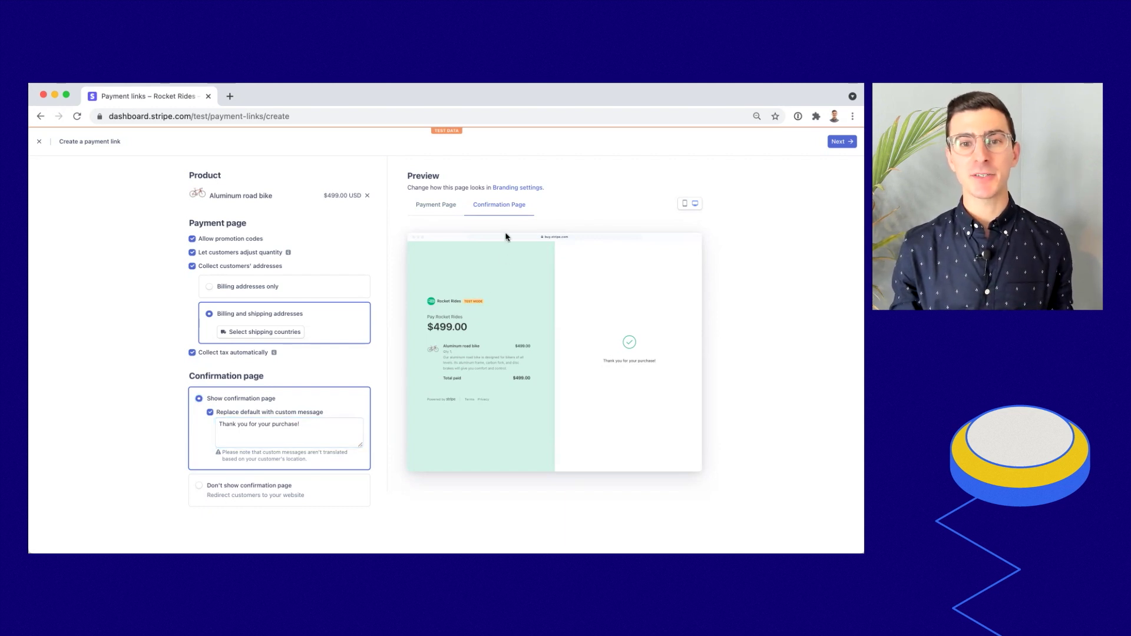
pyautogui.click(457, 212)
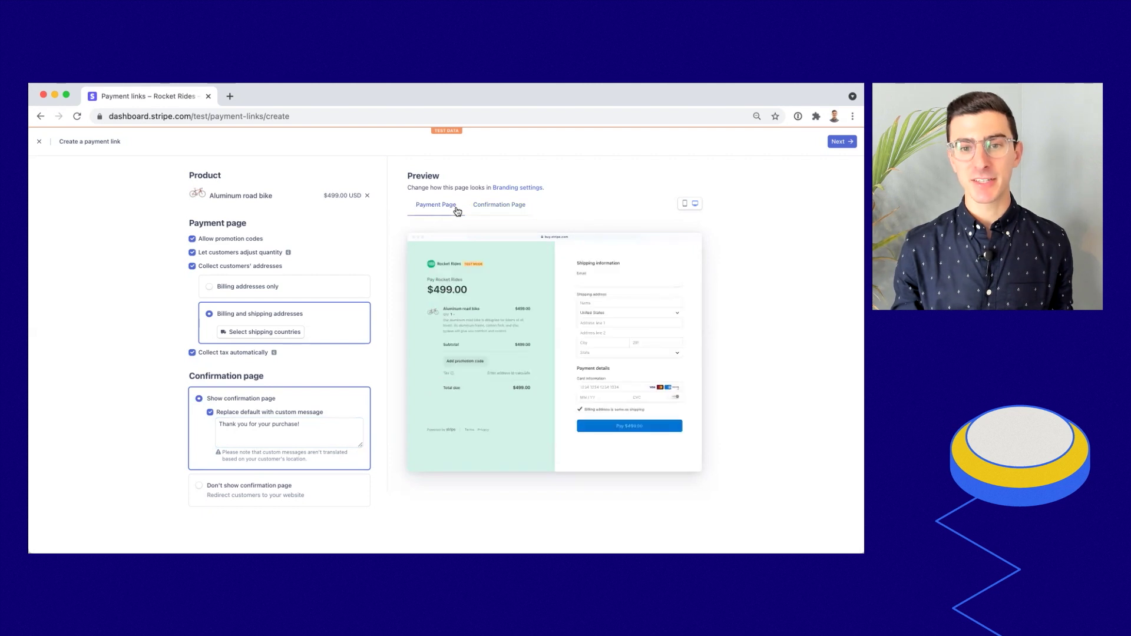
pyautogui.click(488, 212)
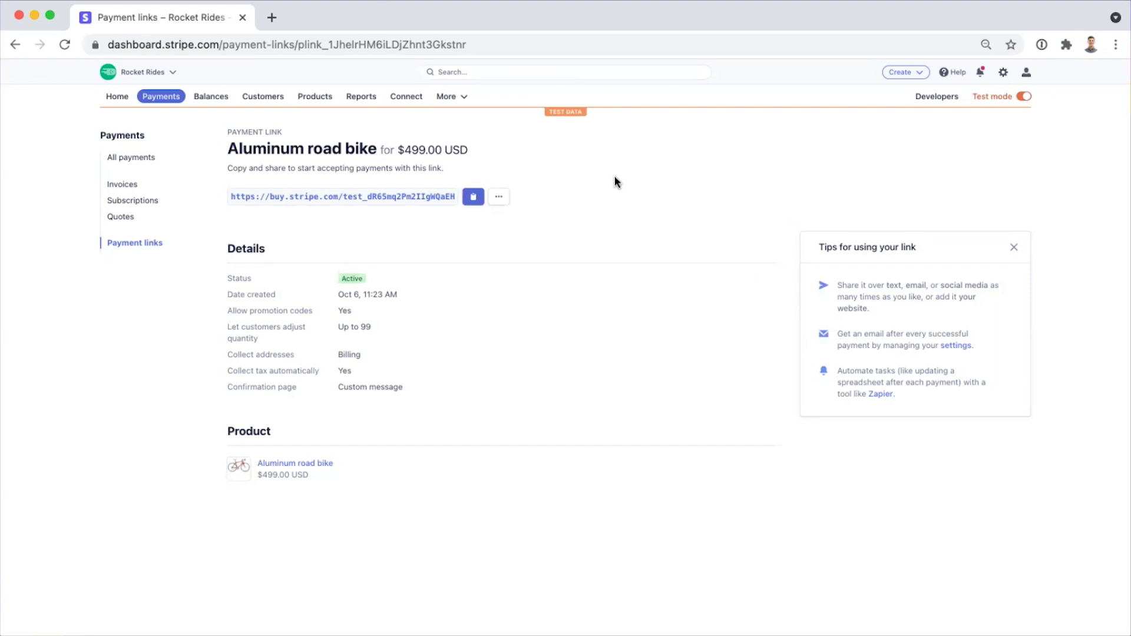
# Copy the payment link URL and load its checkout page in a new browser tab
pyautogui.click(472, 200)
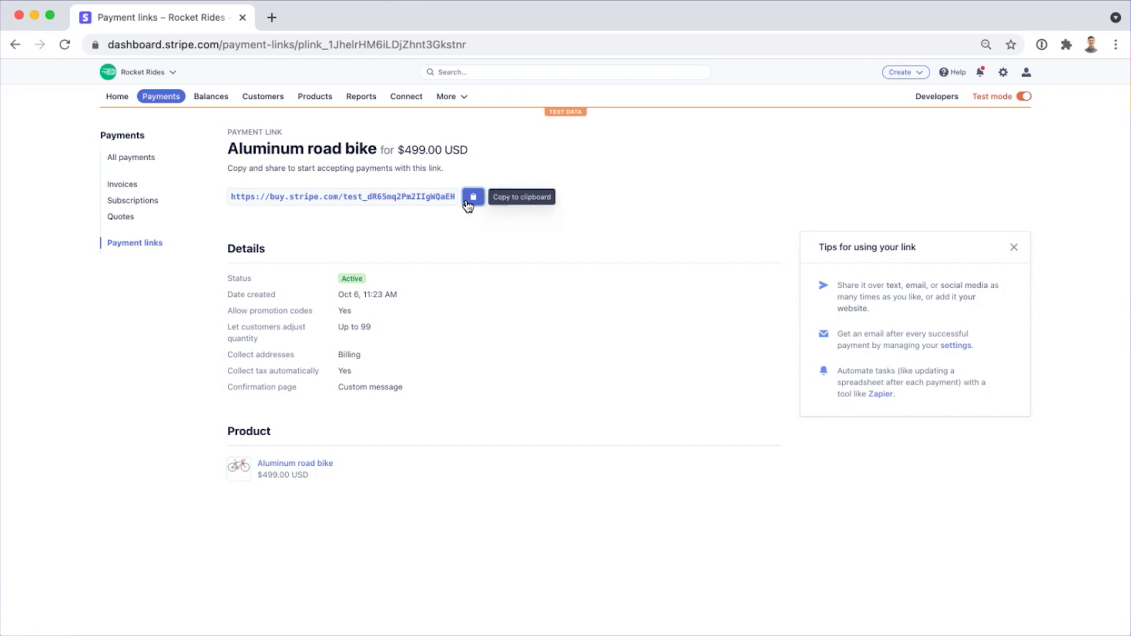
pyautogui.press('super+t')
pyautogui.press('super+v')
pyautogui.press('Return')
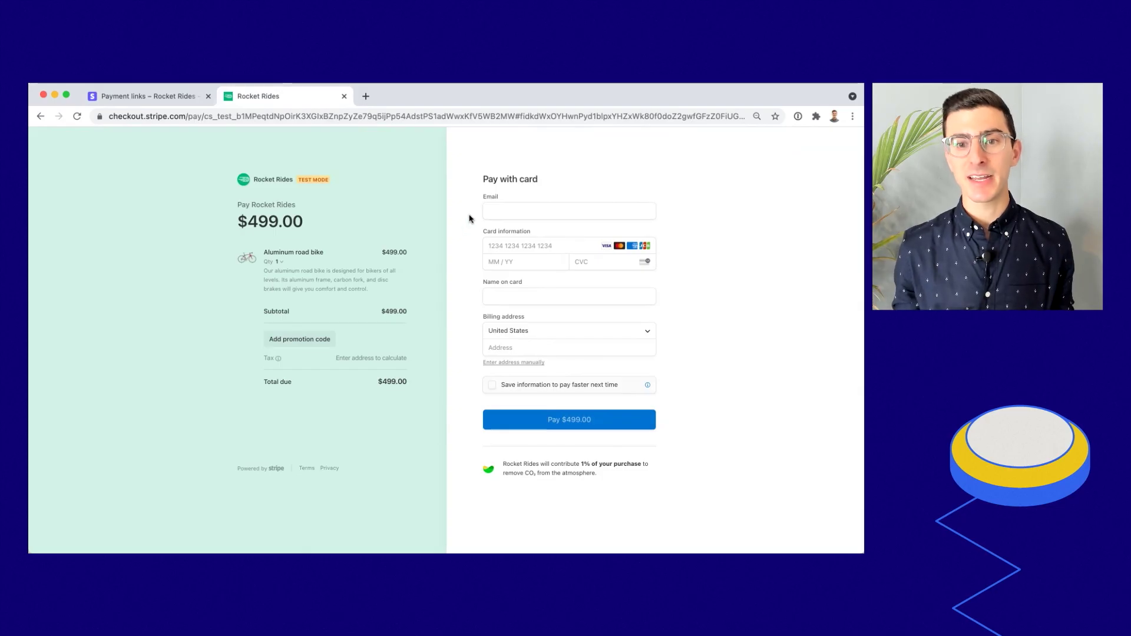
# Enter the customer's email and the 4242 test card number, expiry and CVC
pyautogui.click(486, 211)
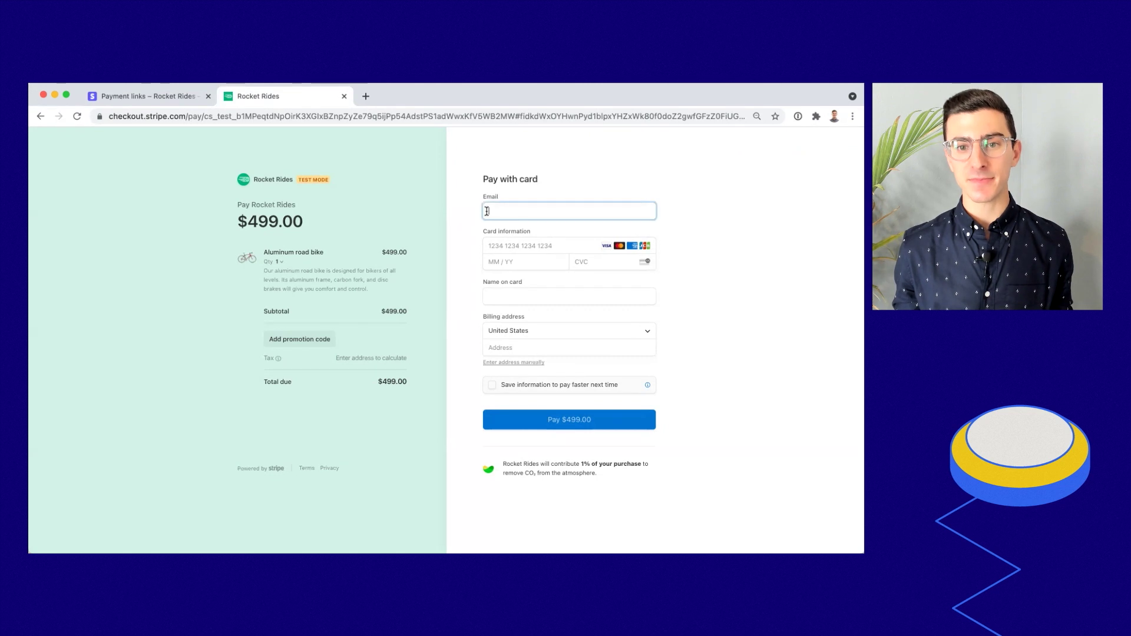
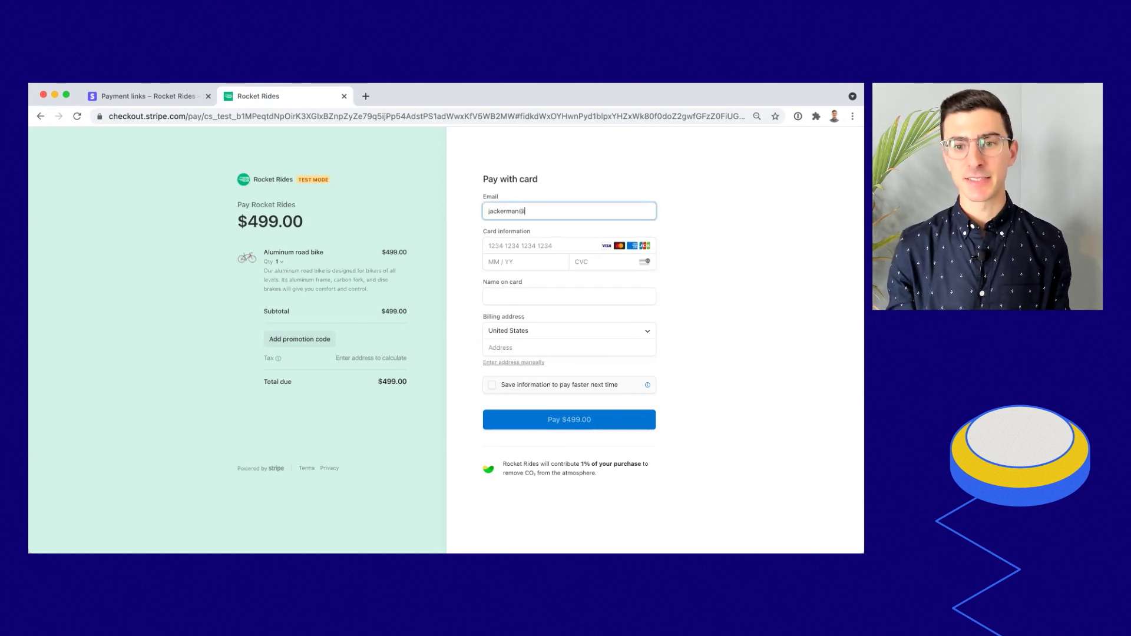
pyautogui.press('Tab')
pyautogui.write('65226512')
pyautogui.press('super+a')
pyautogui.press('BackSpace')
pyautogui.write('4242')
pyautogui.press('super+a')
pyautogui.write('4242')
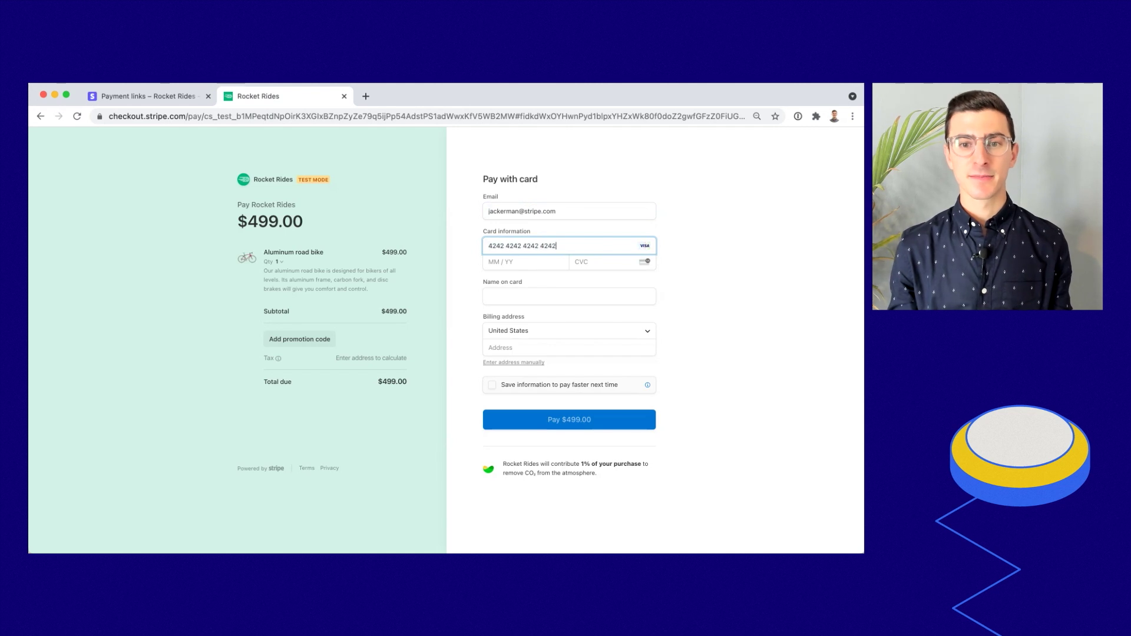
pyautogui.write('4242424242420424')
pyautogui.write('424')
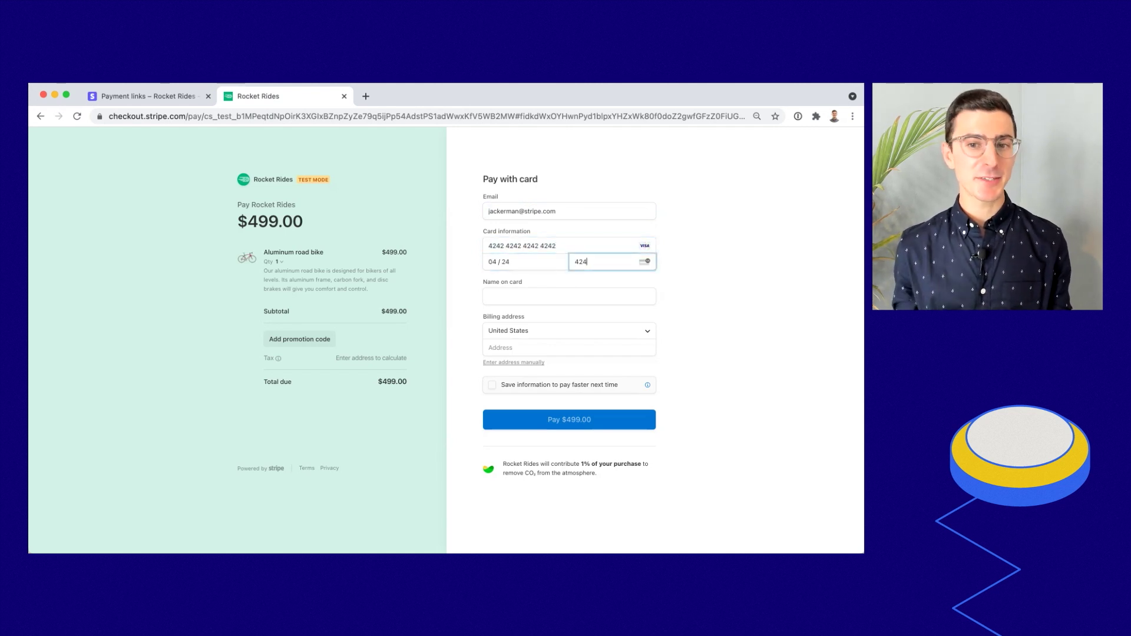
# Fill in the cardholder's name and suggested billing address, then pay $542.04
pyautogui.click(570, 296)
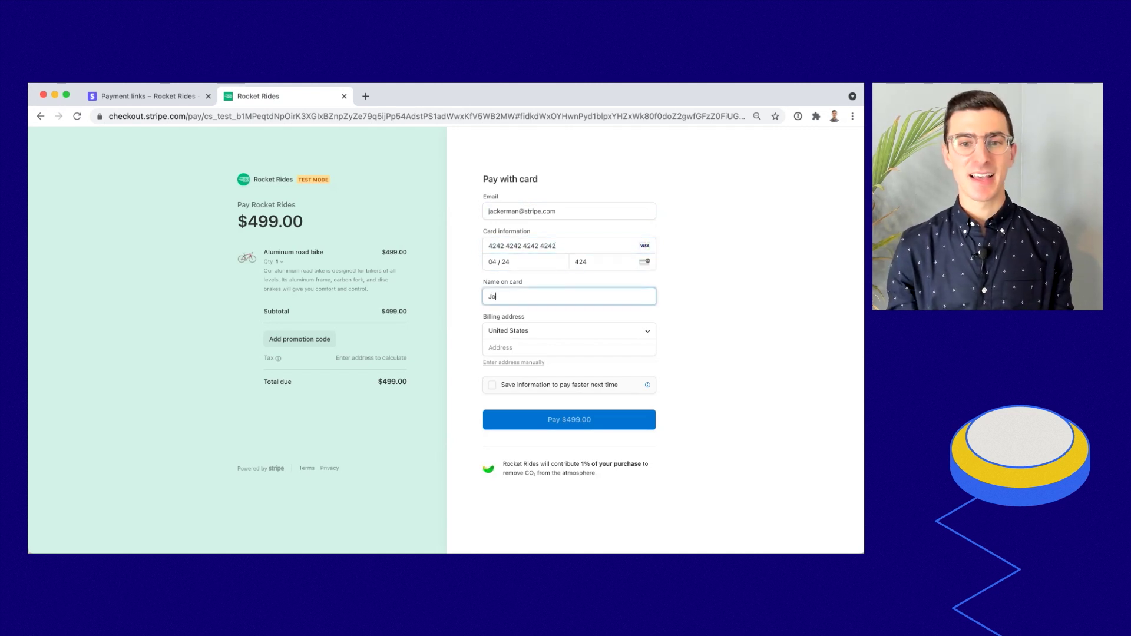
pyautogui.press('Tab')
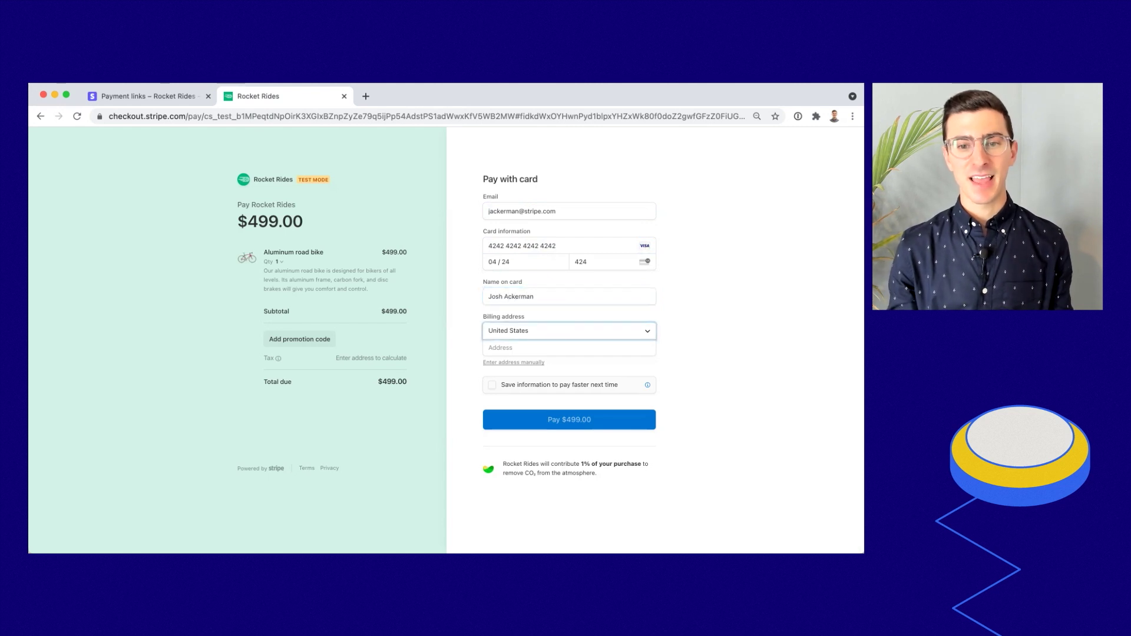
pyautogui.click(512, 352)
pyautogui.write('510 Town')
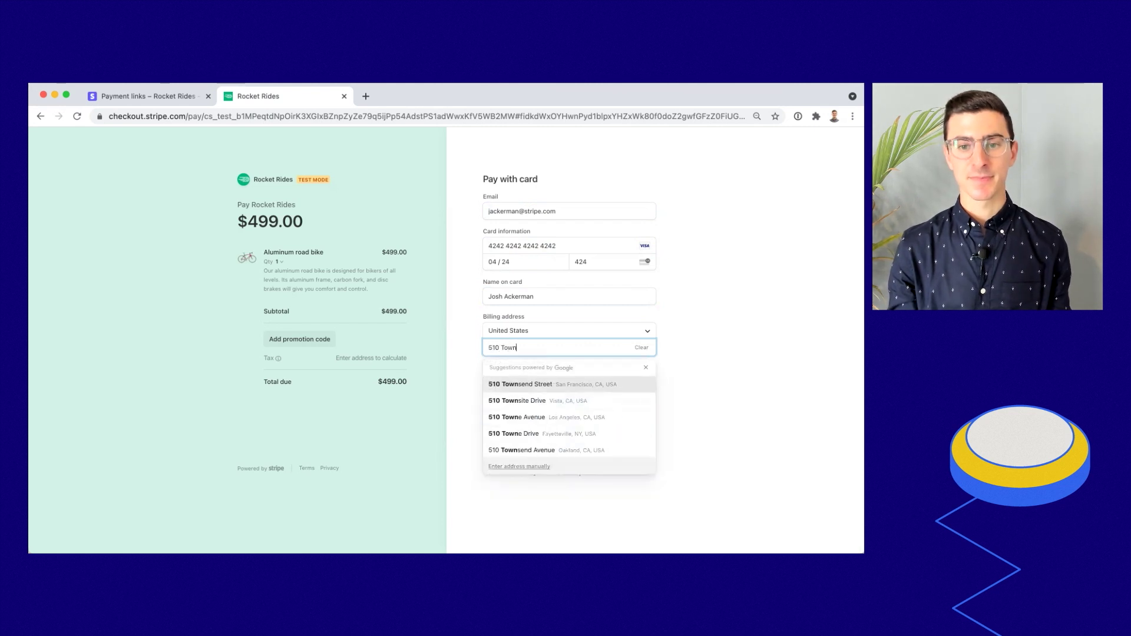
pyautogui.press('Return')
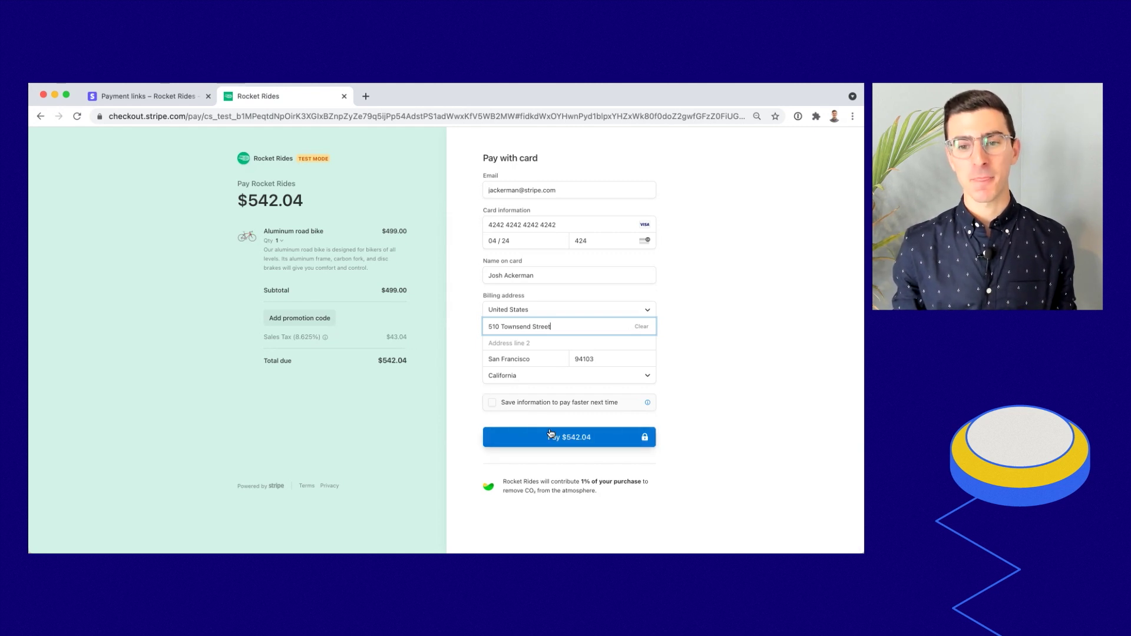
pyautogui.click(562, 443)
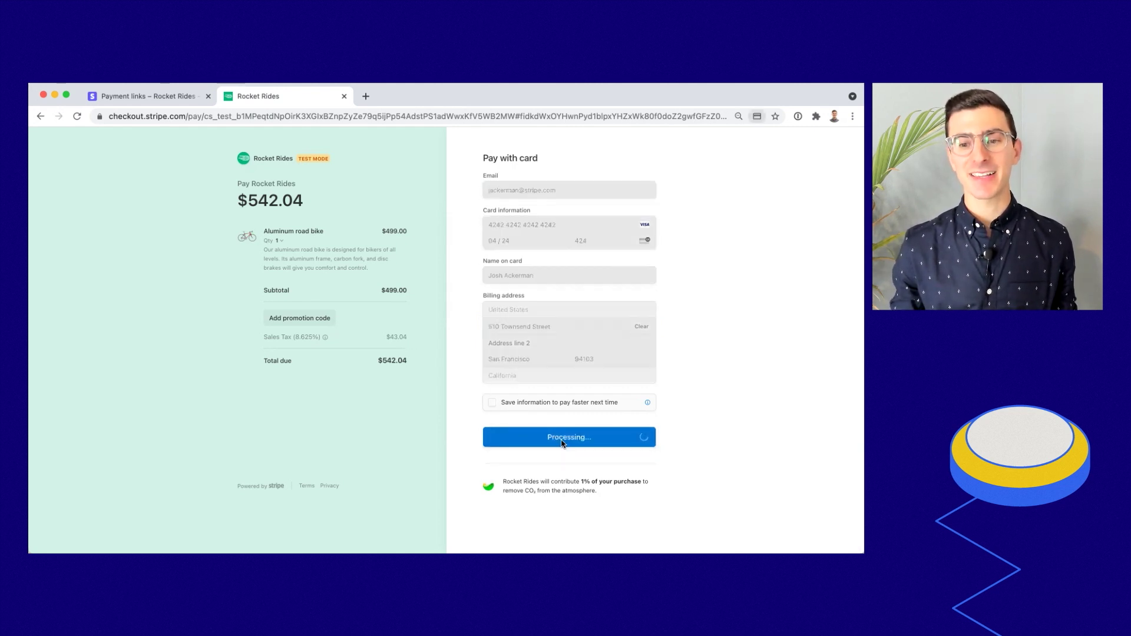